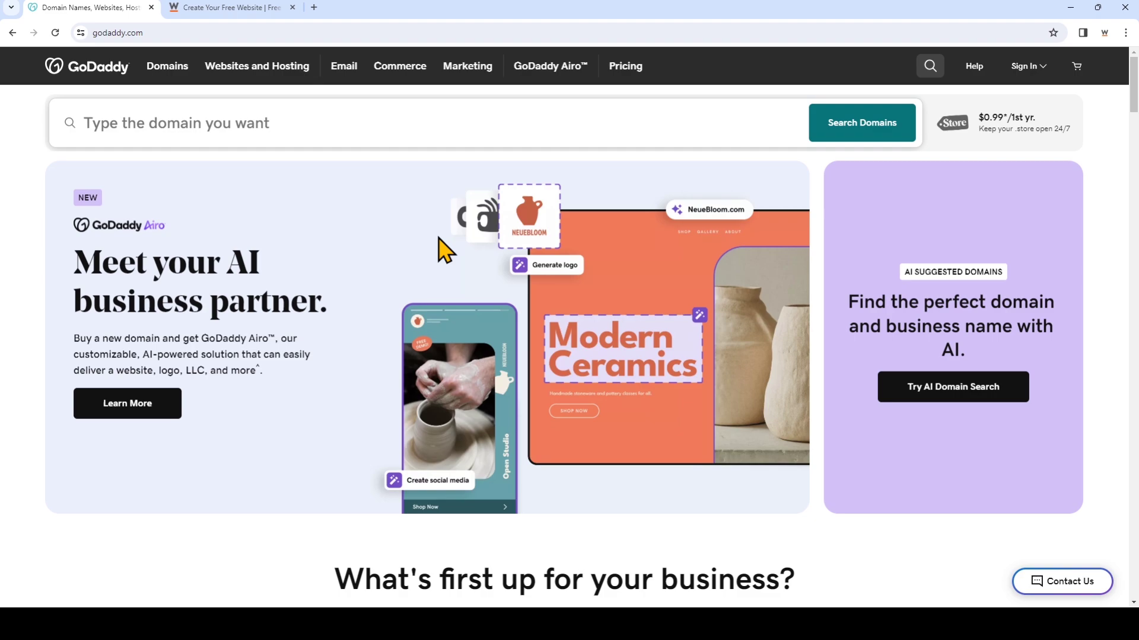
Sign in to GoDaddy with the account username and password.
{"action": "left_click", "coordinate": [1024, 70]}
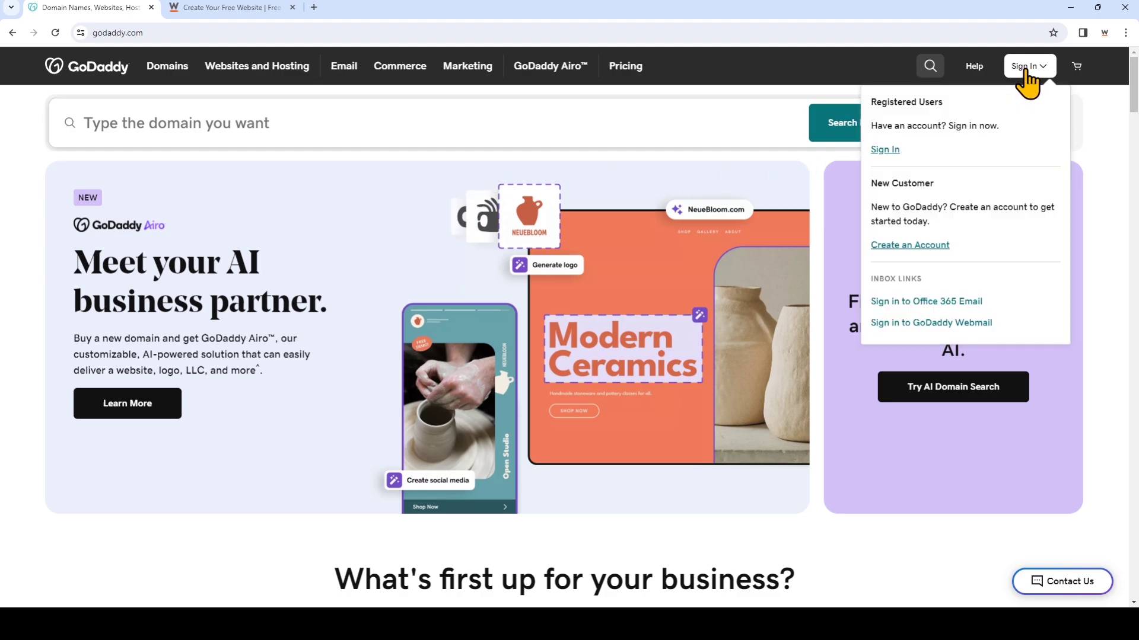
{"action": "left_click", "coordinate": [885, 150]}
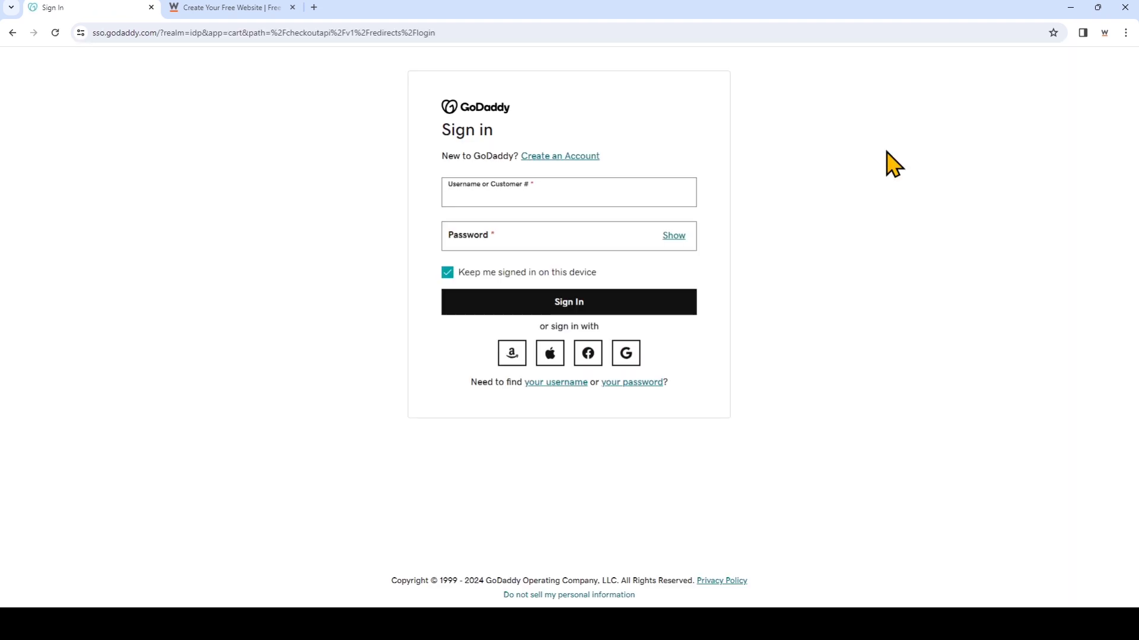
{"action": "type", "text": "Bestdomaincontrol"}
{"action": "left_click", "coordinate": [627, 235]}
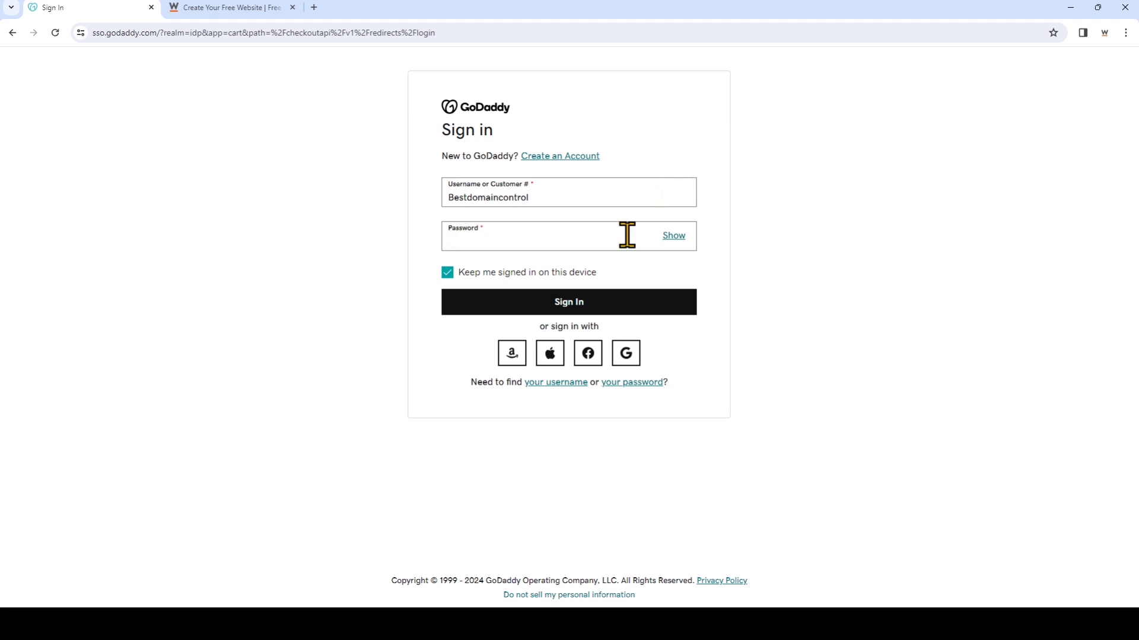
{"action": "type", "text": "•••••••••"}
{"action": "key", "text": "Return"}
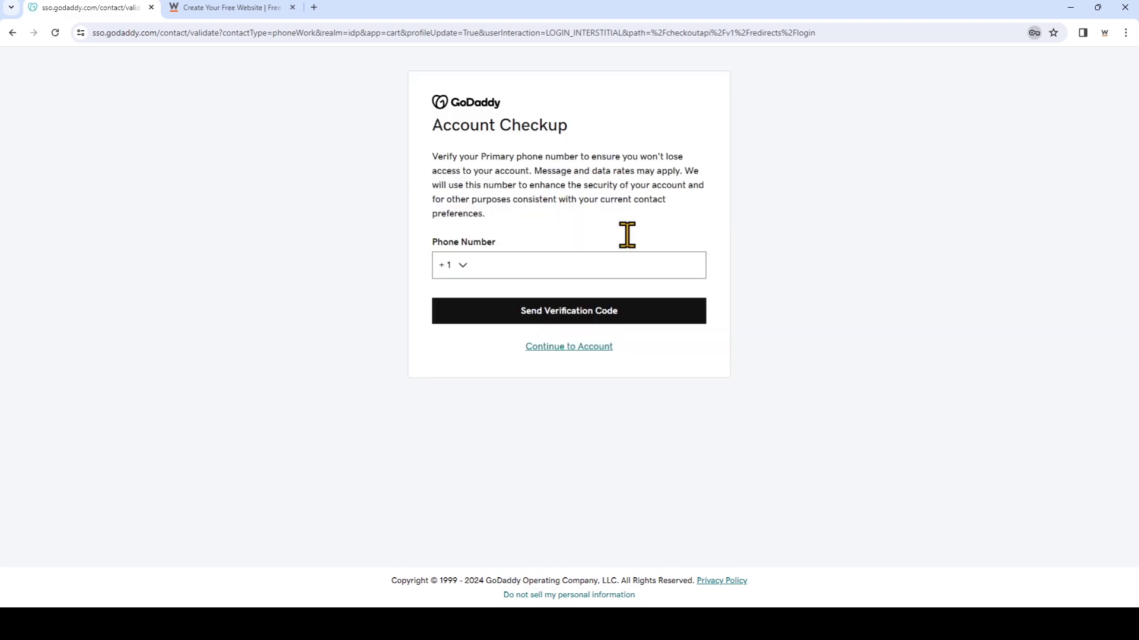
Skip phone verification and open the DNS settings for domaincontrol101.com.
{"action": "left_click", "coordinate": [595, 349]}
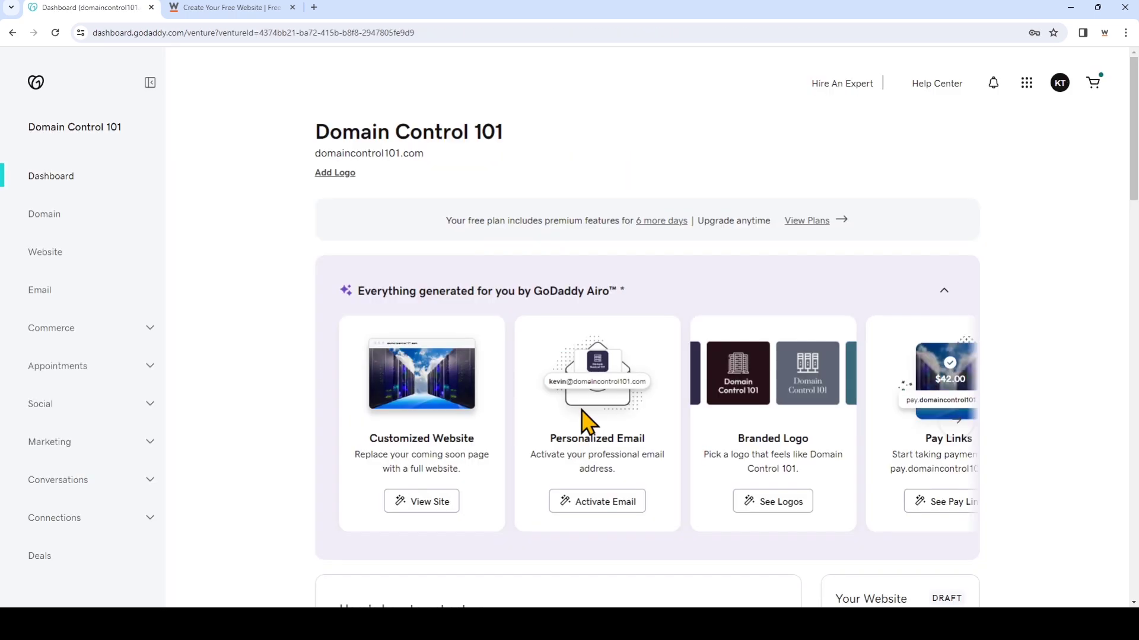
{"action": "left_click", "coordinate": [101, 218]}
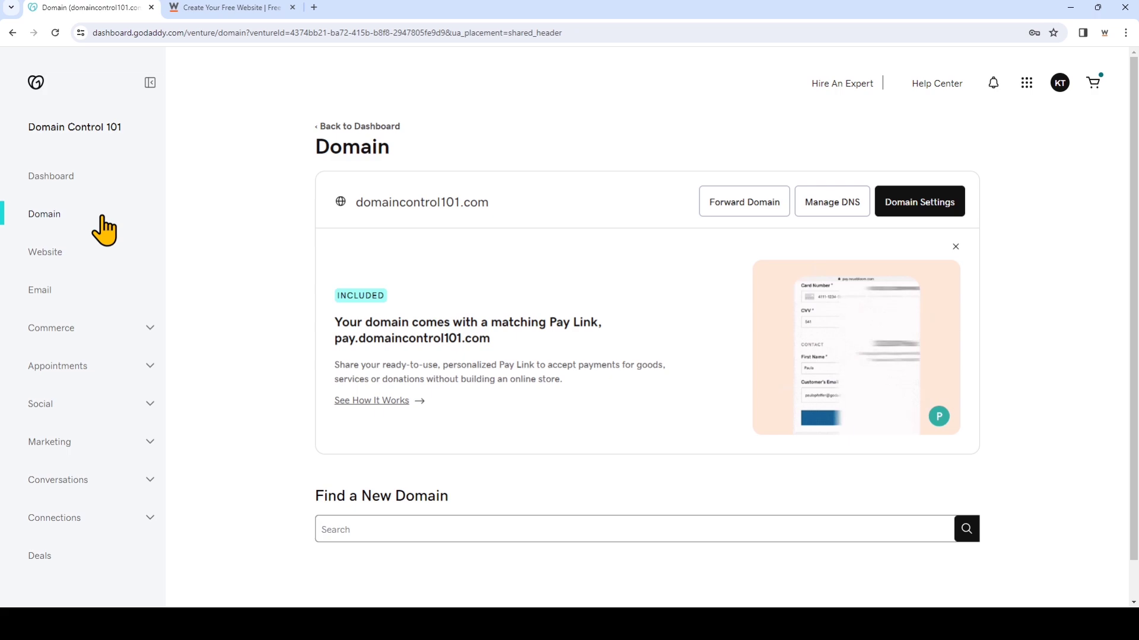
{"action": "left_click", "coordinate": [815, 215]}
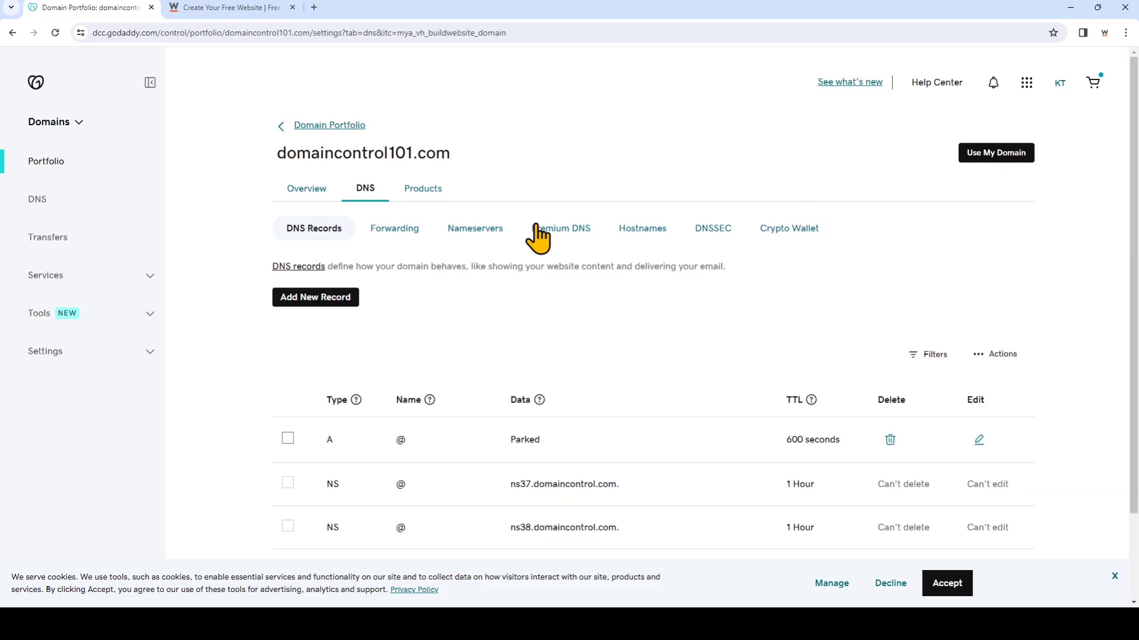
Change the domain's nameservers to 'I'll use my own nameservers'.
{"action": "left_click", "coordinate": [481, 247]}
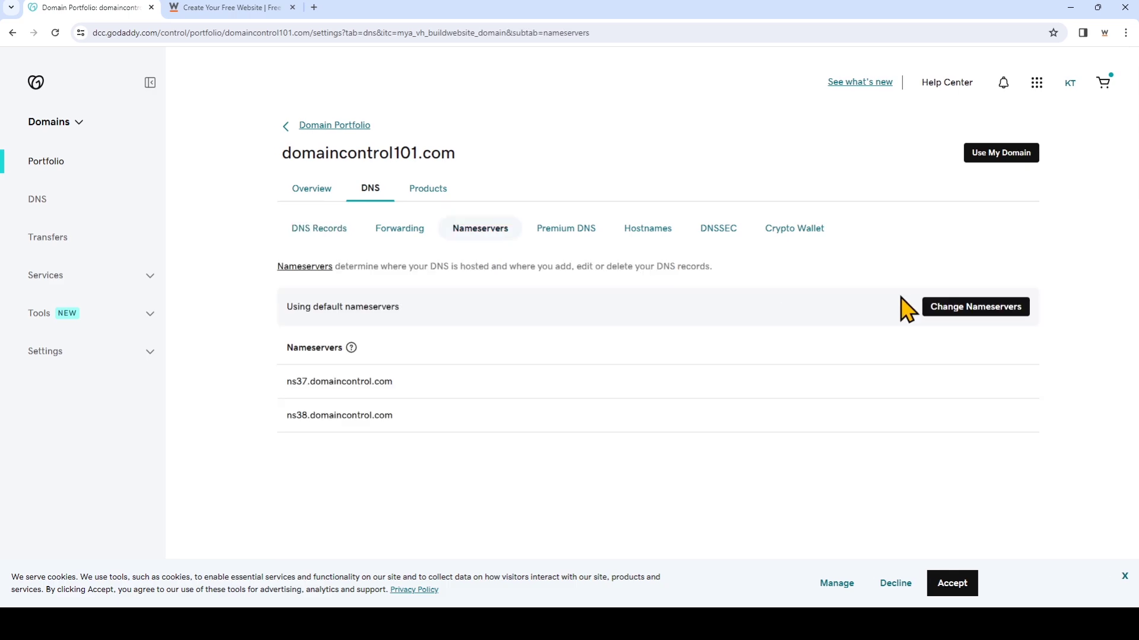
{"action": "left_click", "coordinate": [1015, 308]}
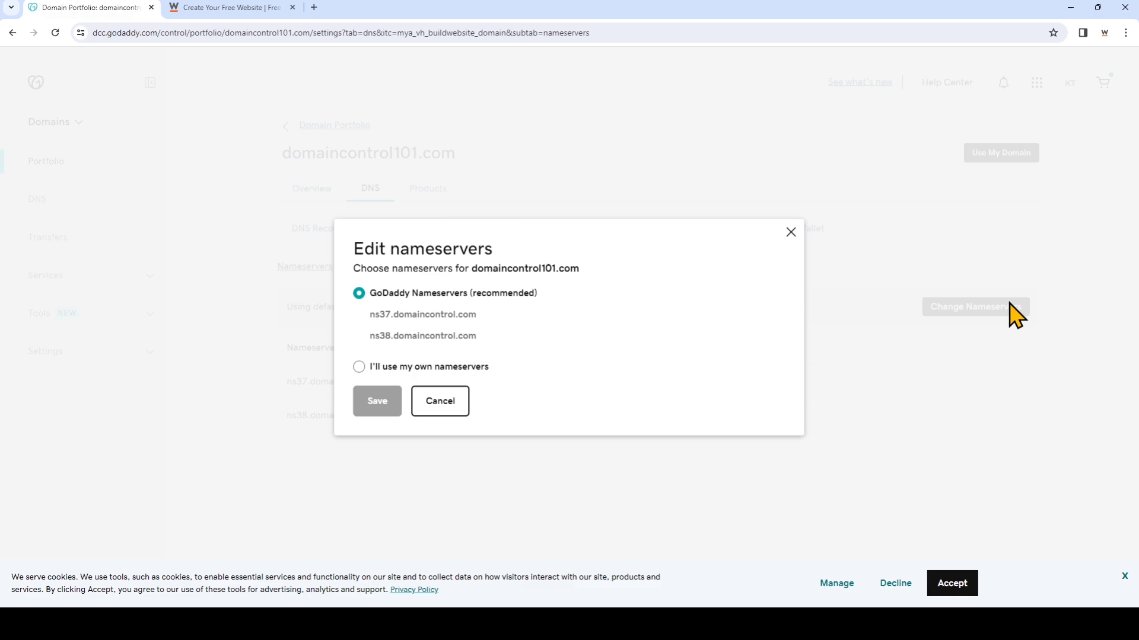
{"action": "left_click", "coordinate": [359, 367]}
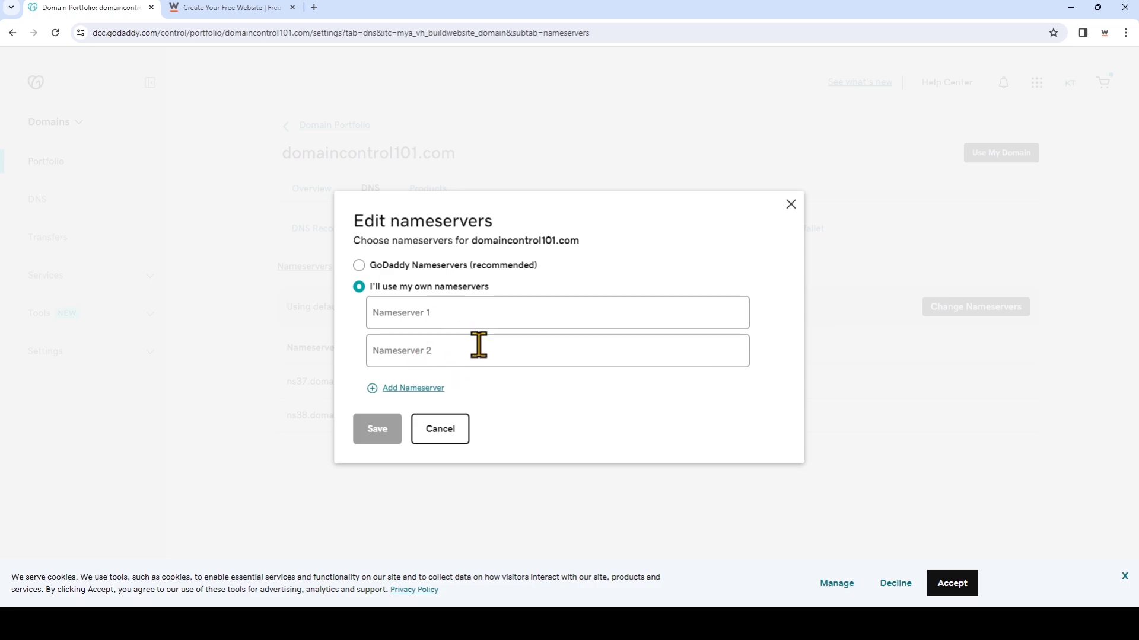
Log in to Website.com with username, password and reCAPTCHA, then select dns1.website.com.
{"action": "left_click", "coordinate": [225, 14]}
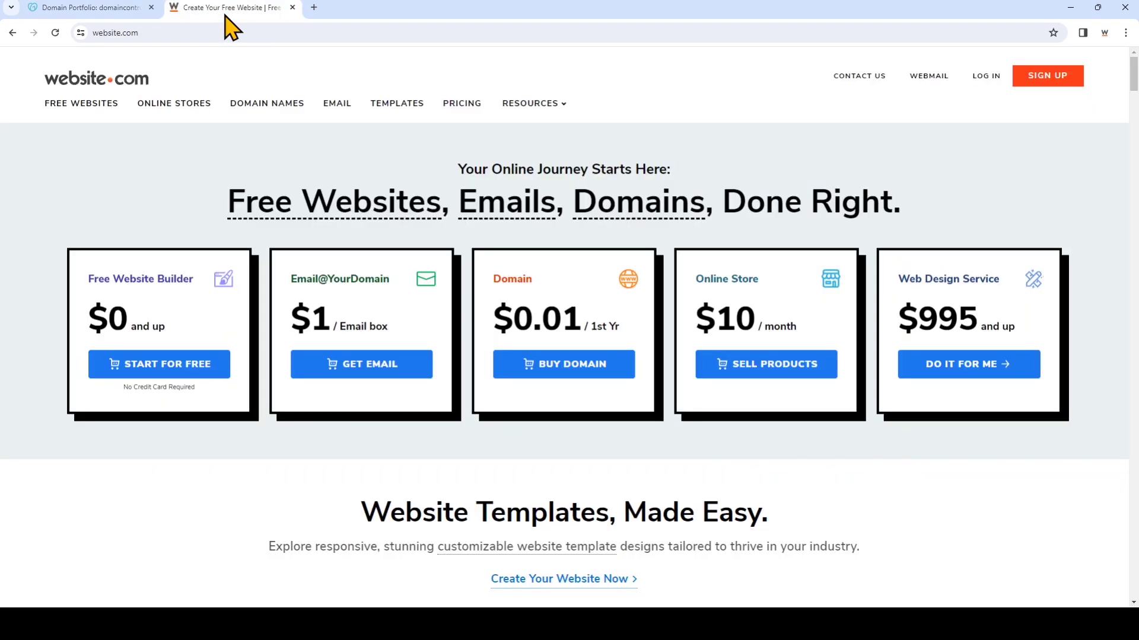
{"action": "left_click", "coordinate": [986, 77]}
{"action": "type", "text": "domai"}
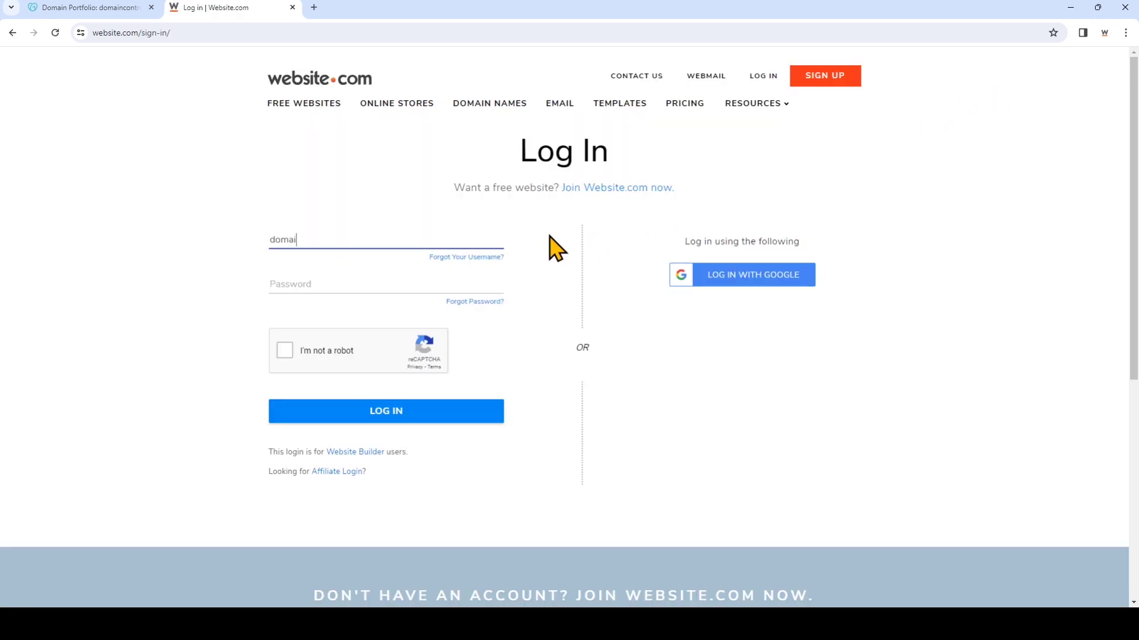
{"action": "type", "text": "ncontrol101"}
{"action": "left_click", "coordinate": [483, 283]}
{"action": "type", "text": "•••••••"}
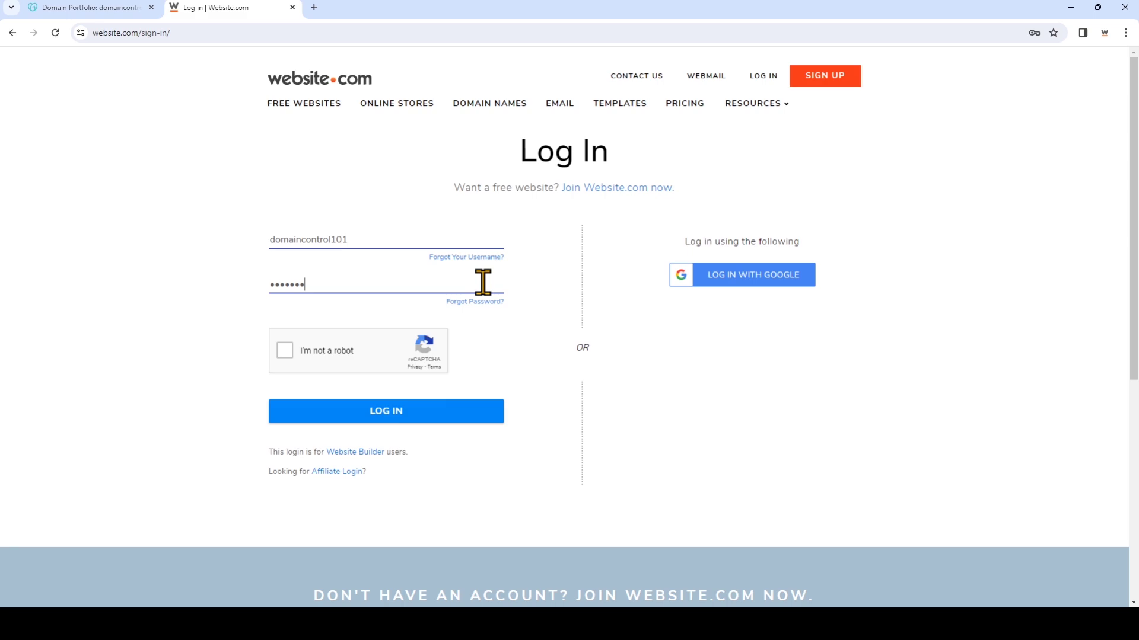
{"action": "type", "text": "••"}
{"action": "left_click", "coordinate": [279, 355]}
{"action": "left_click", "coordinate": [350, 409]}
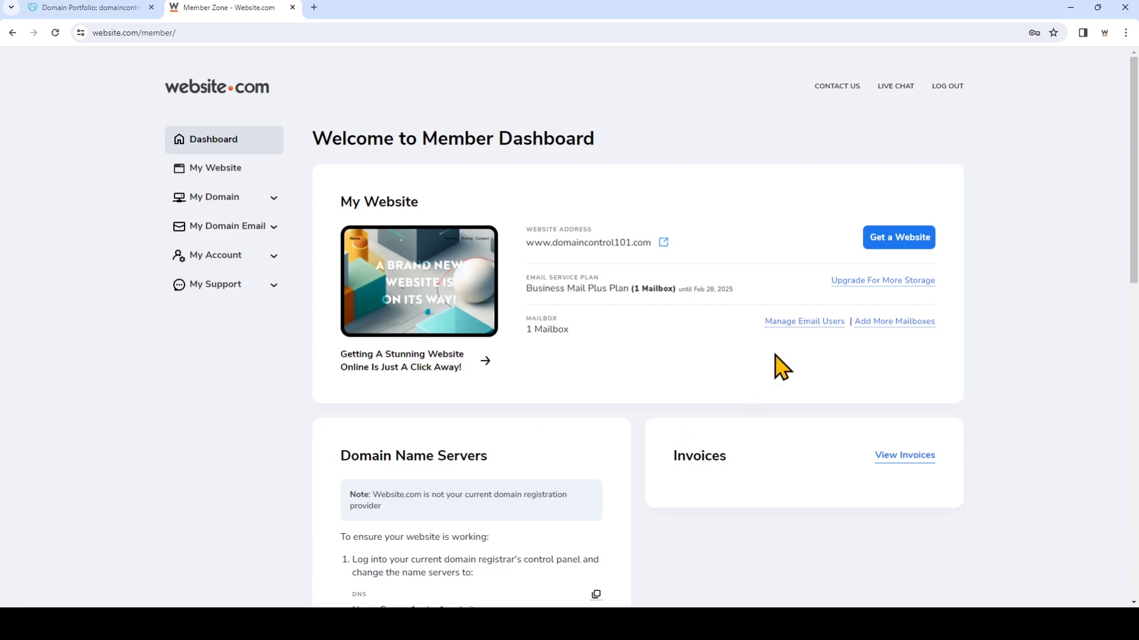
{"action": "scroll", "coordinate": [782, 368], "scroll_direction": "down", "scroll_amount": 5}
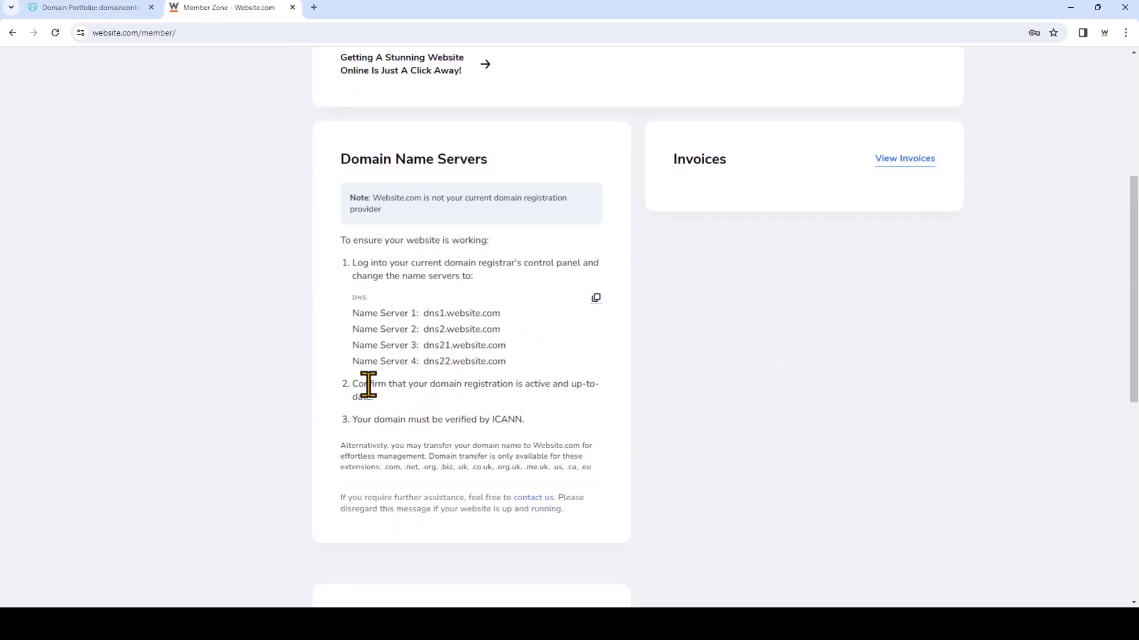
{"action": "left_click_drag", "start_coordinate": [502, 313], "coordinate": [423, 313]}
{"action": "key", "text": "ctrl+c"}
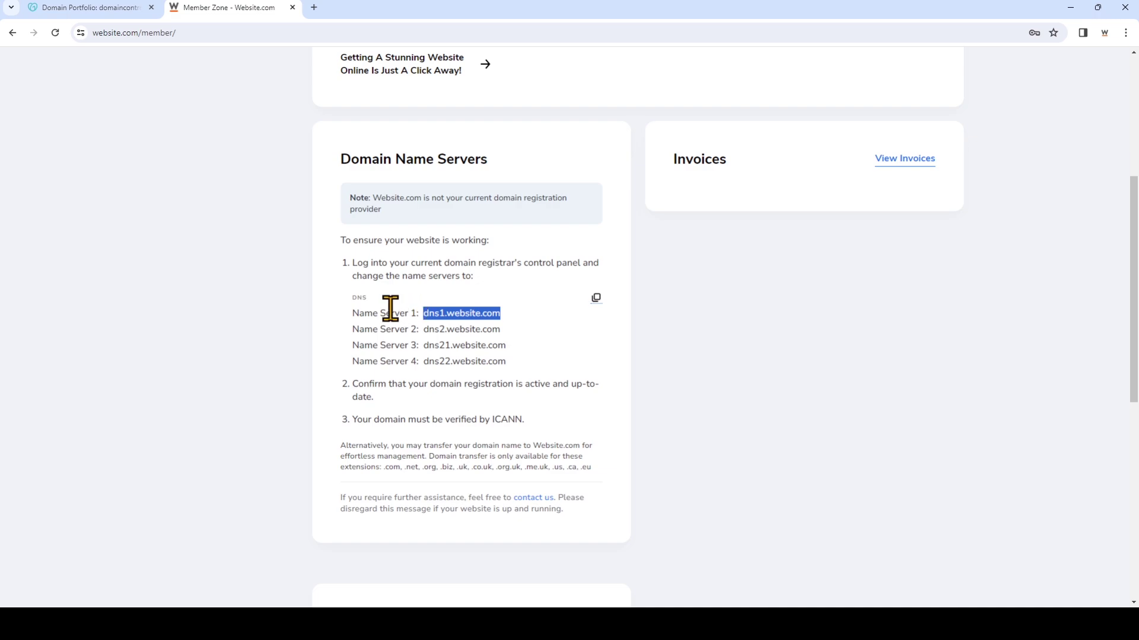
Paste dns1.website.com and dns2.website.com into Nameserver 1 and Nameserver 2.
{"action": "left_click", "coordinate": [83, 9]}
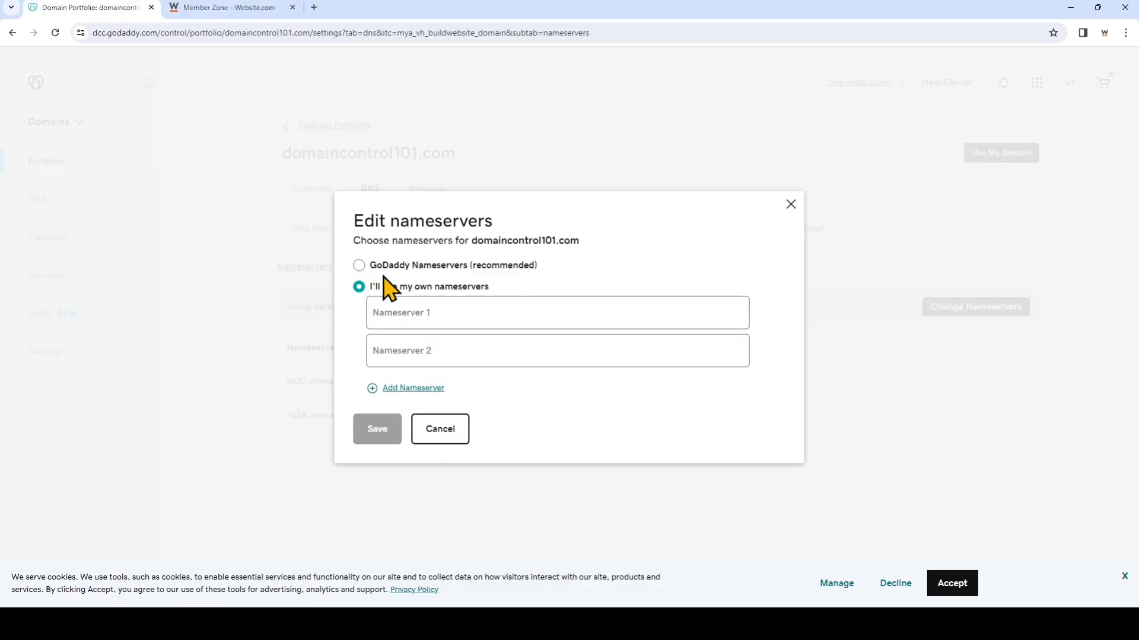
{"action": "key", "text": "ctrl+v"}
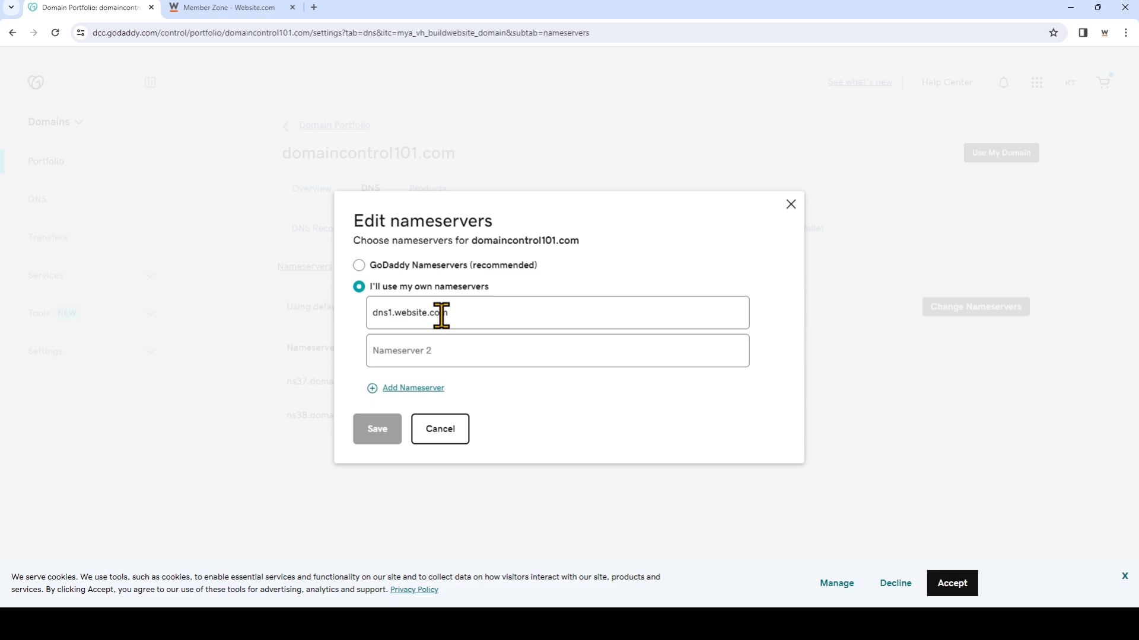
{"action": "left_click", "coordinate": [287, 10]}
{"action": "left_click_drag", "start_coordinate": [504, 330], "coordinate": [423, 329]}
{"action": "key", "text": "ctrl+c"}
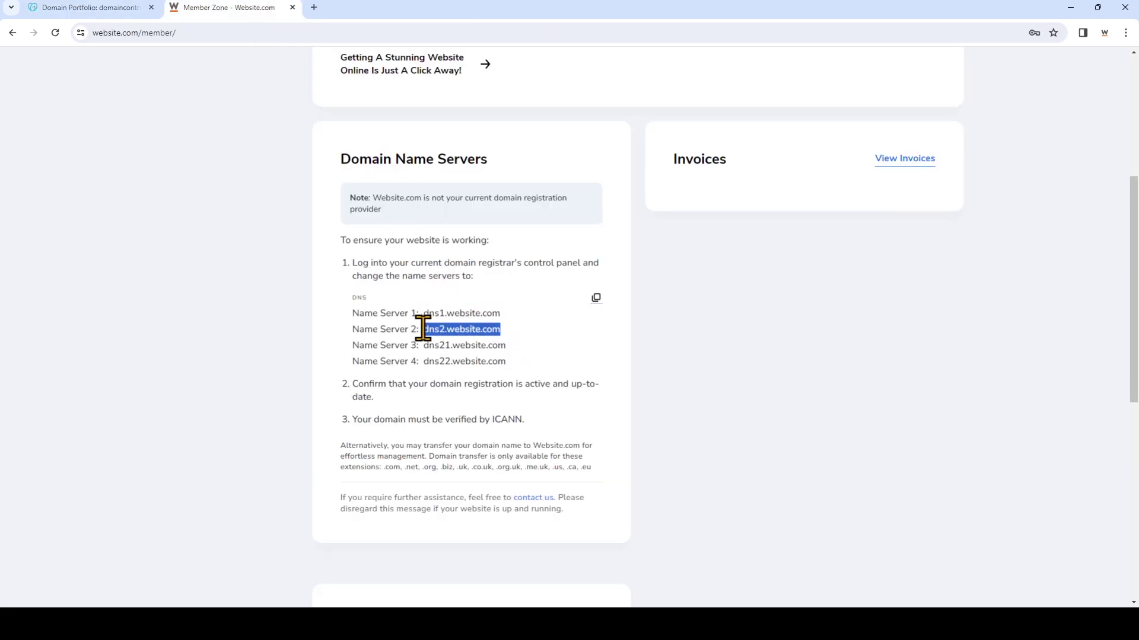
{"action": "left_click", "coordinate": [118, 8]}
{"action": "left_click", "coordinate": [426, 351]}
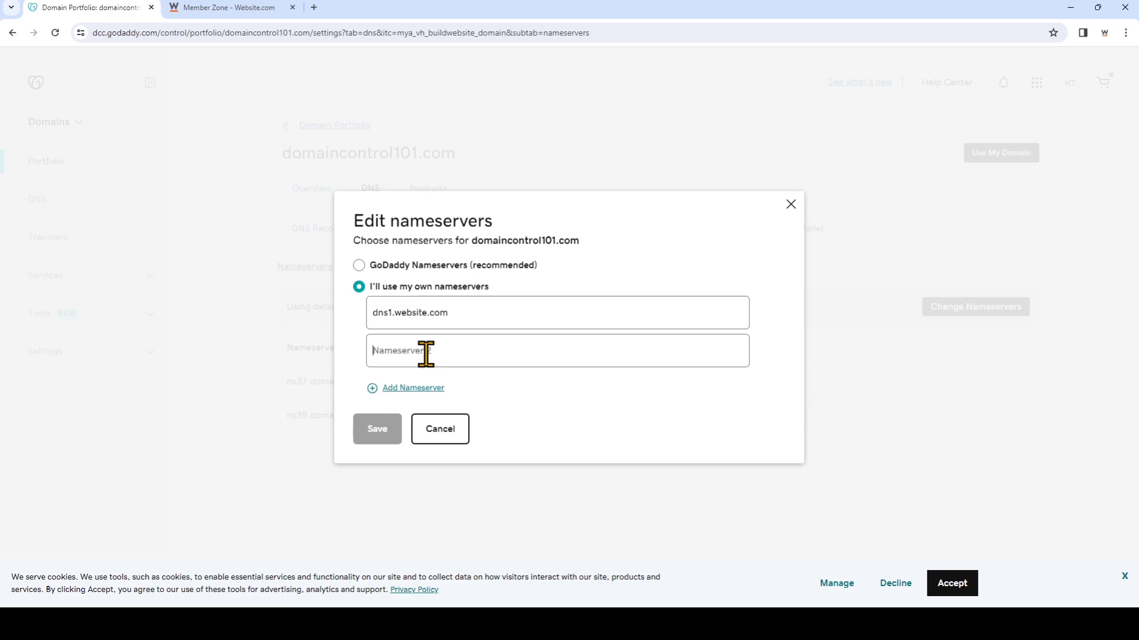
{"action": "key", "text": "ctrl+v"}
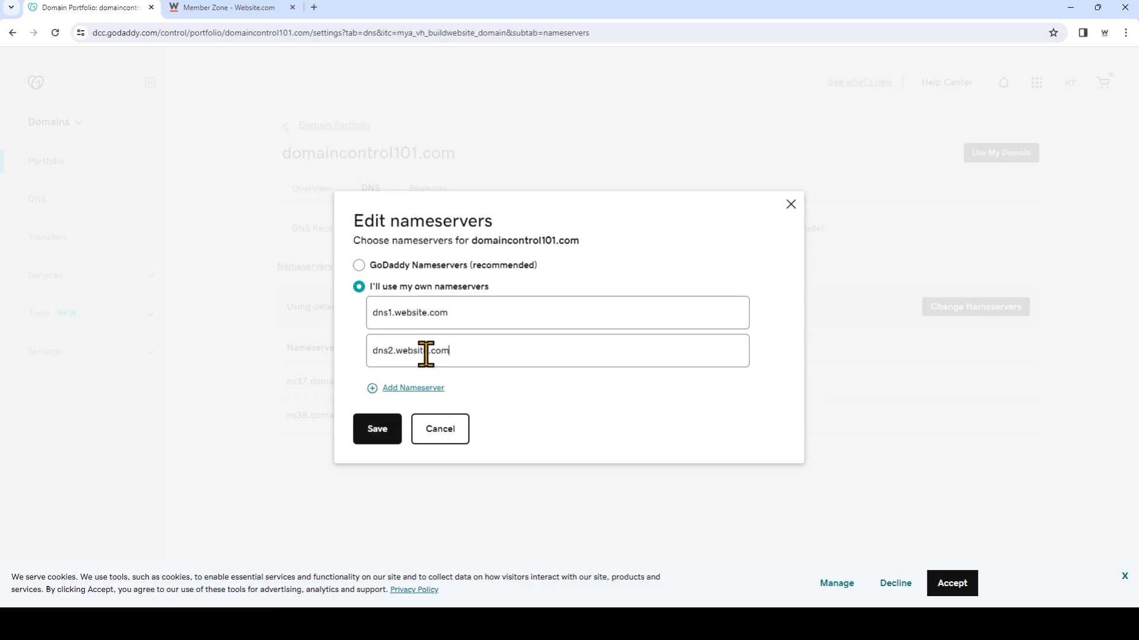
Add a third nameserver field and paste dns21.website.com into it.
{"action": "left_click", "coordinate": [409, 389]}
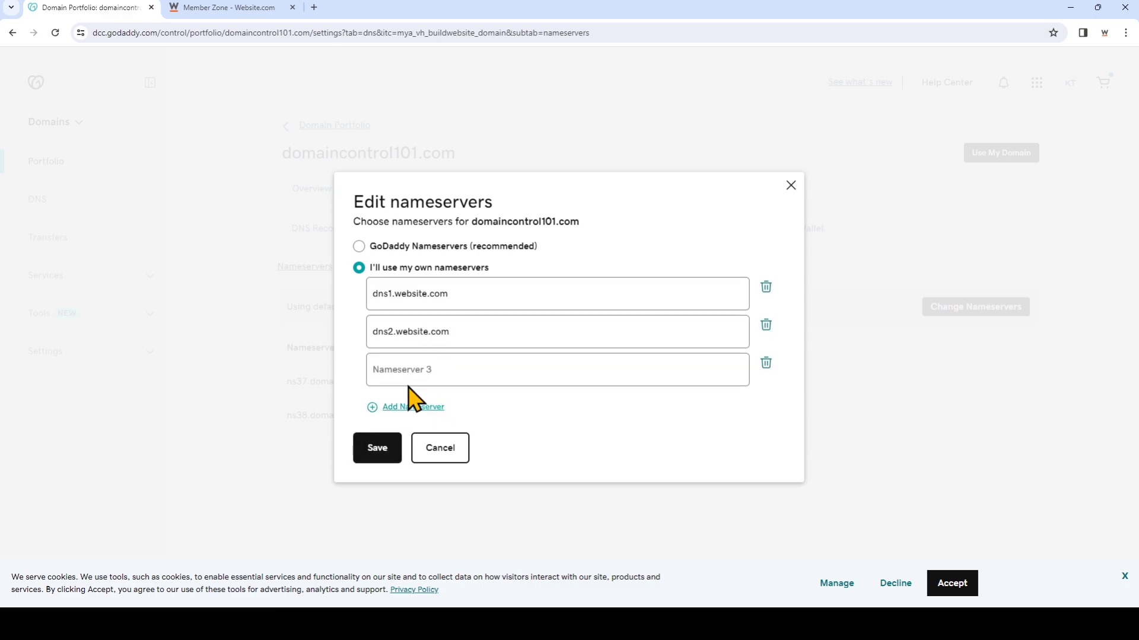
{"action": "left_click", "coordinate": [217, 8]}
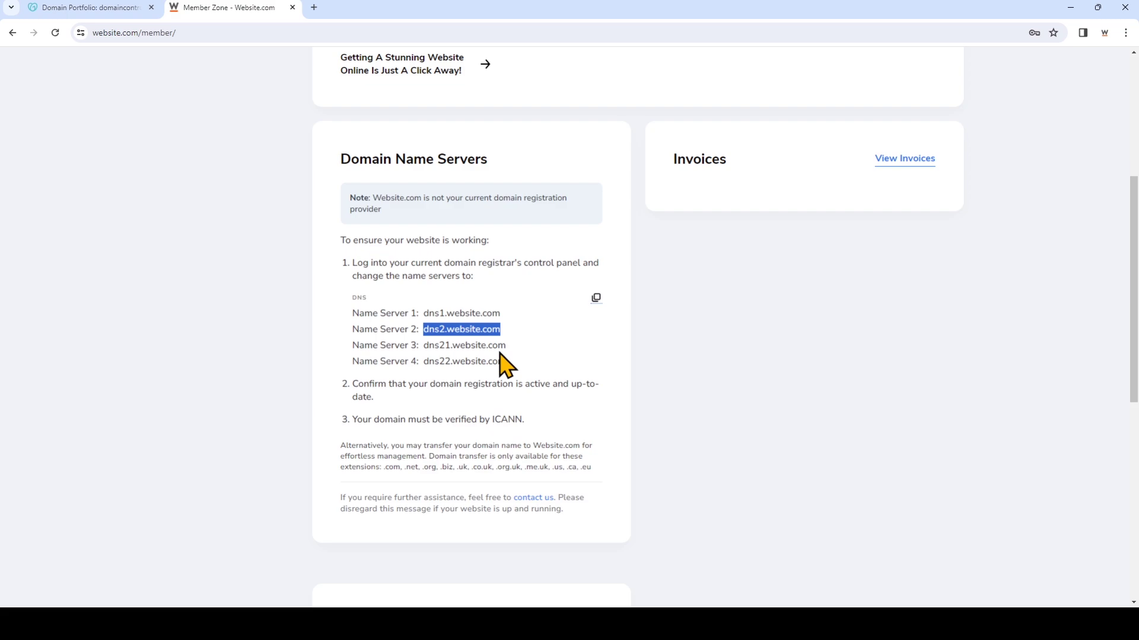
{"action": "left_click_drag", "start_coordinate": [506, 345], "coordinate": [425, 346]}
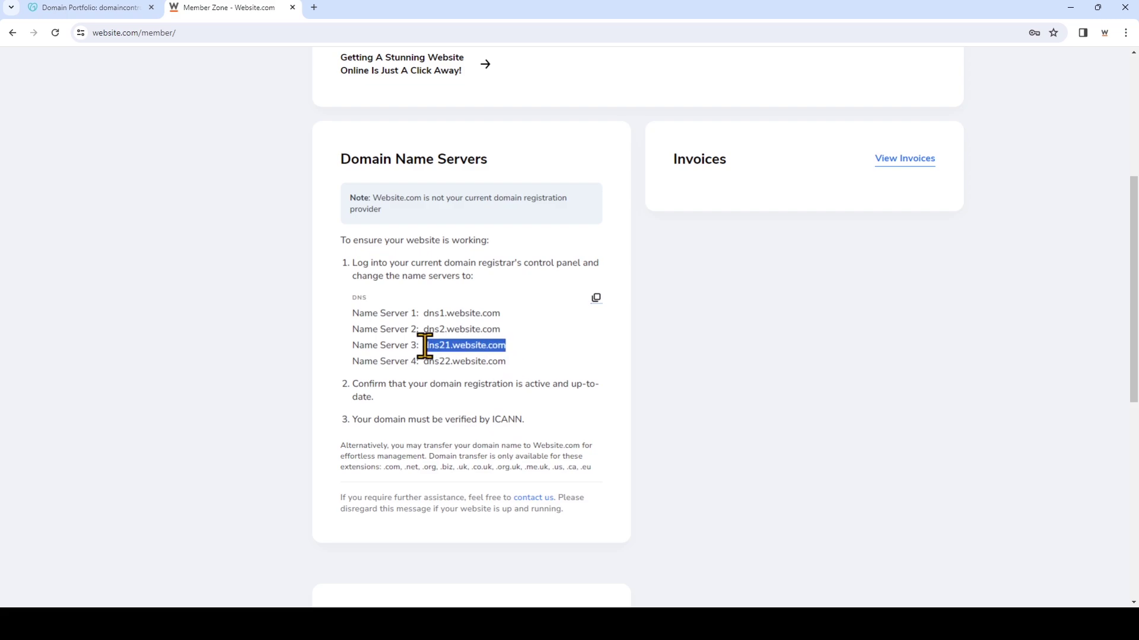
{"action": "key", "text": "ctrl+c"}
{"action": "left_click", "coordinate": [158, 8]}
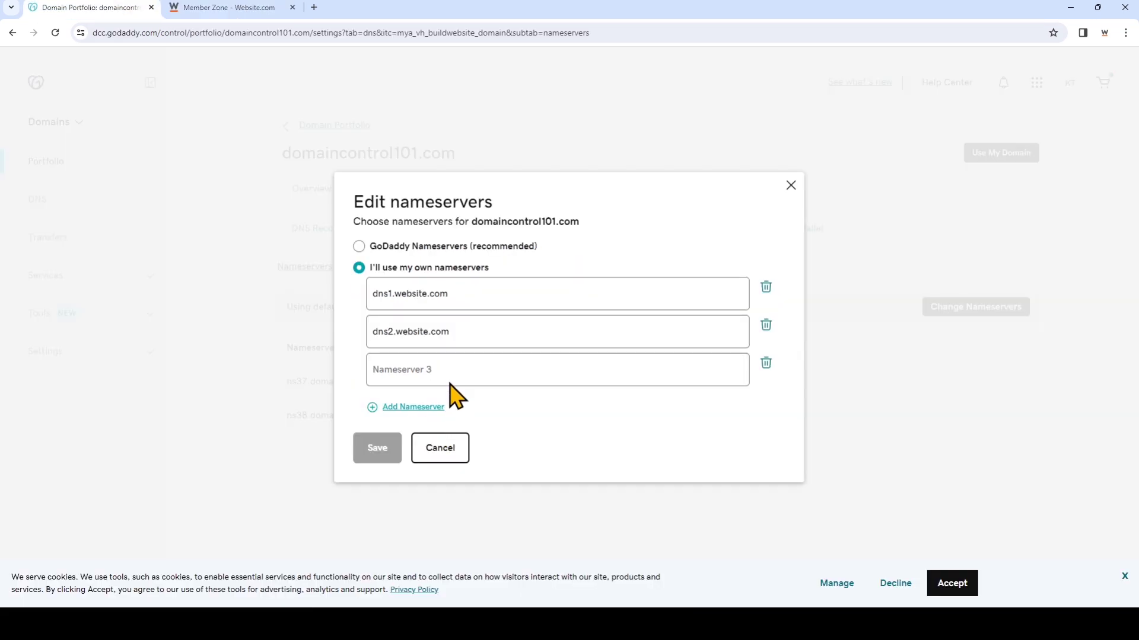
{"action": "left_click", "coordinate": [447, 369]}
{"action": "key", "text": "ctrl+v"}
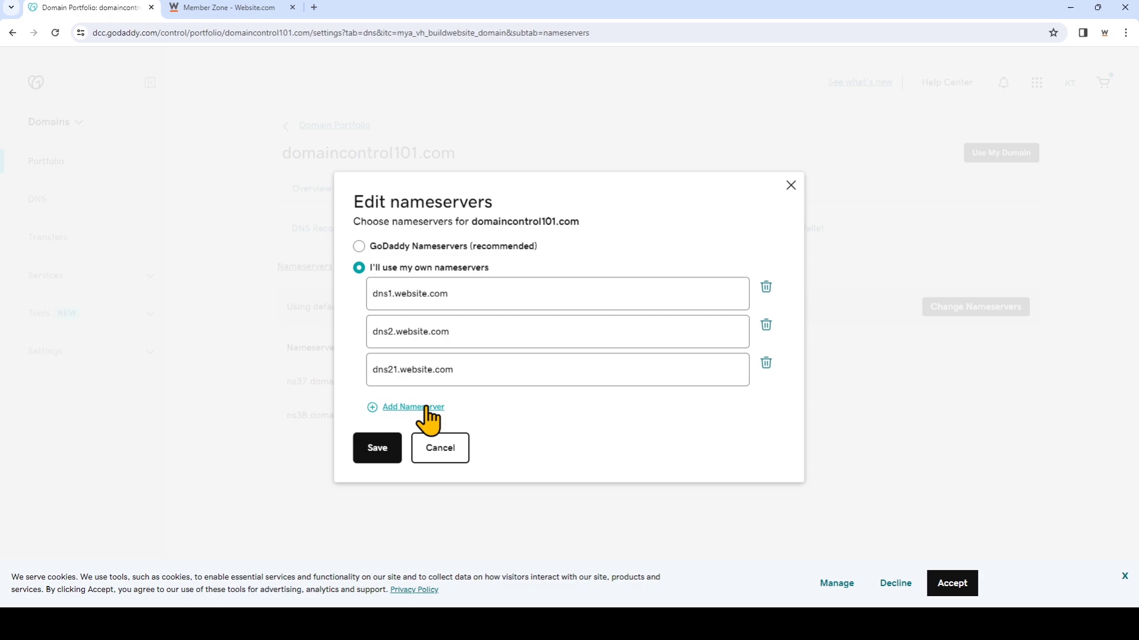
Add a fourth nameserver field and paste dns22.website.com into it.
{"action": "left_click", "coordinate": [420, 408]}
{"action": "left_click", "coordinate": [290, 9]}
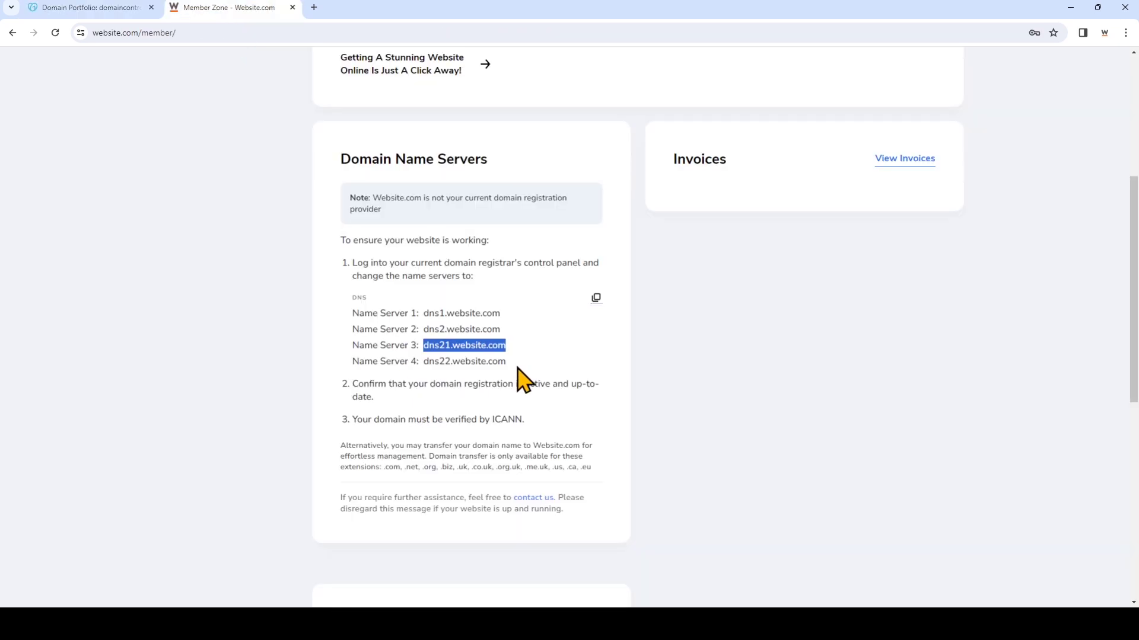
{"action": "left_click_drag", "start_coordinate": [507, 361], "coordinate": [422, 361]}
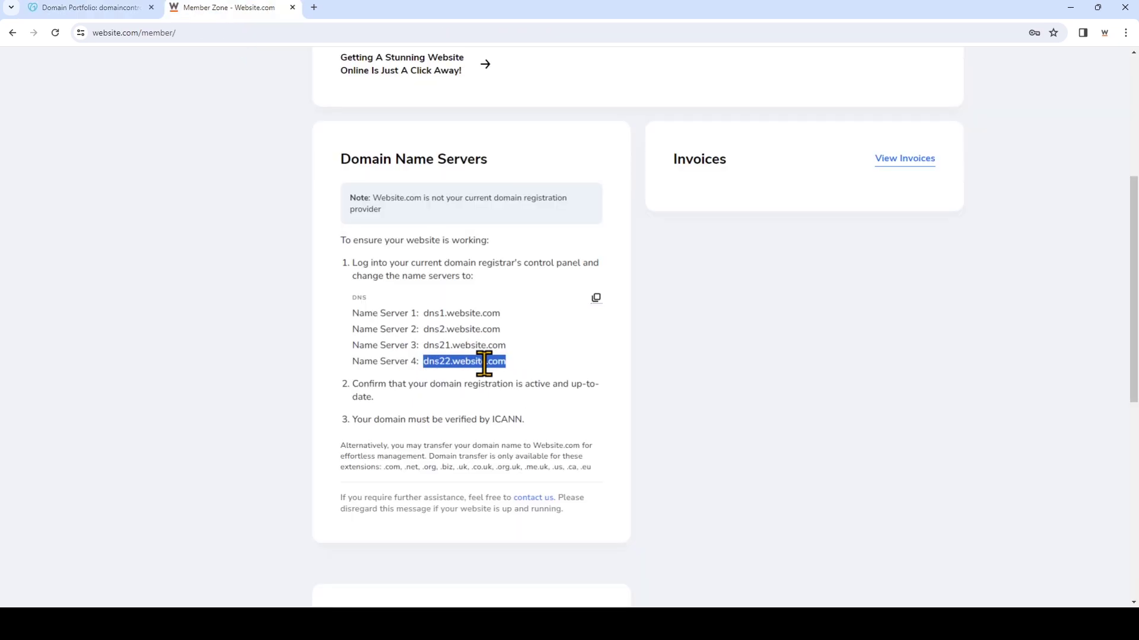
{"action": "left_click", "coordinate": [89, 8]}
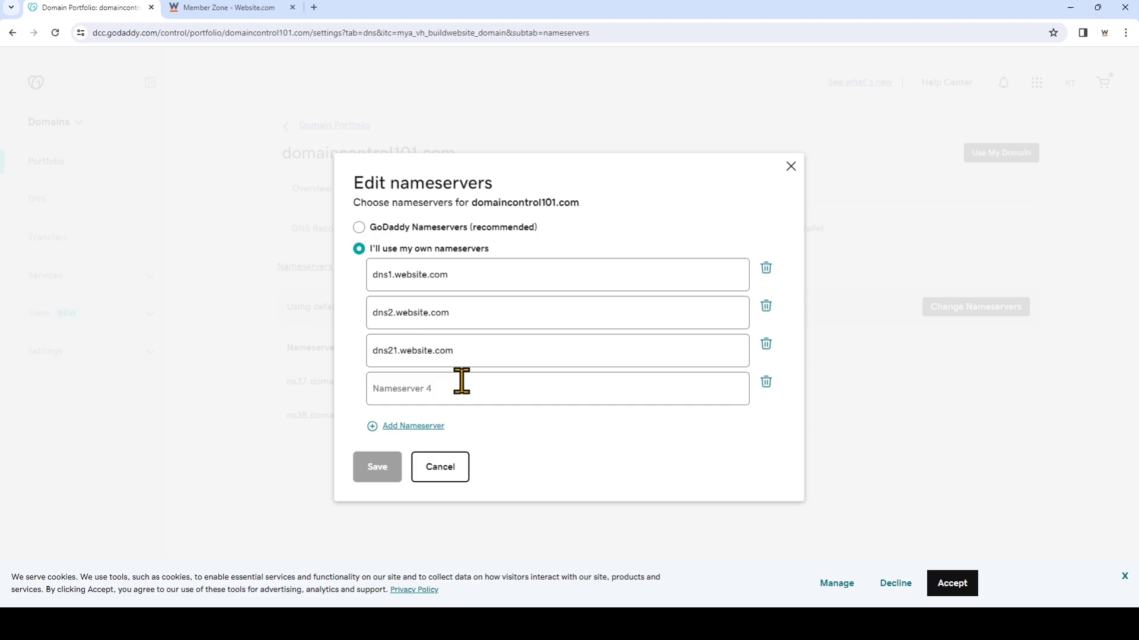
{"action": "left_click", "coordinate": [461, 381]}
{"action": "key", "text": "ctrl+v"}
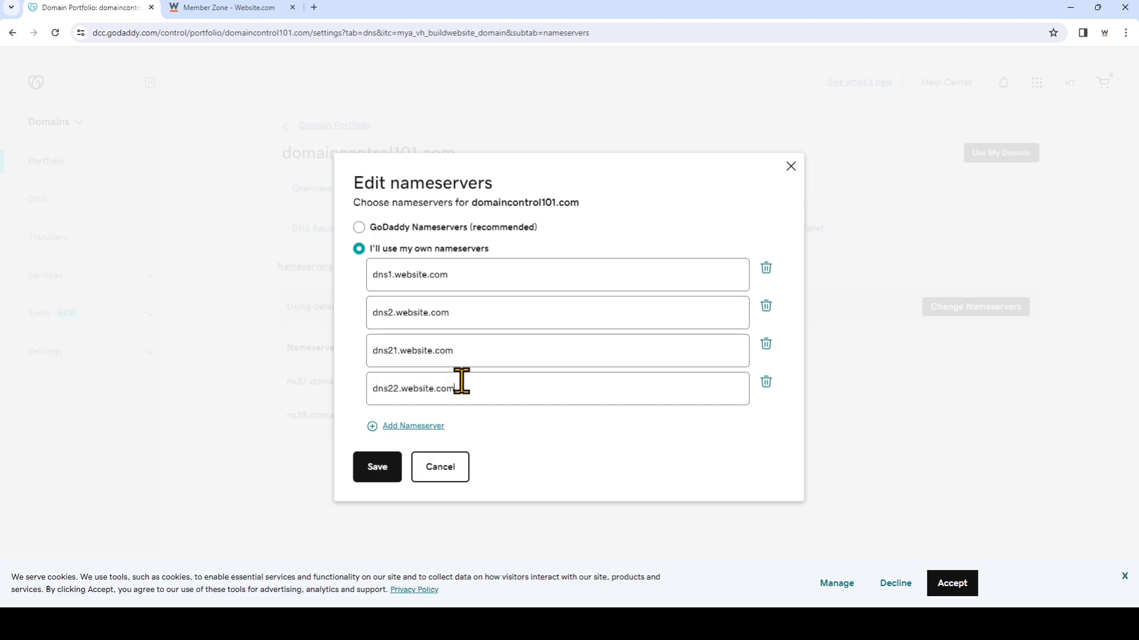
Save the four custom nameservers and confirm the change despite the warning.
{"action": "left_click", "coordinate": [374, 469]}
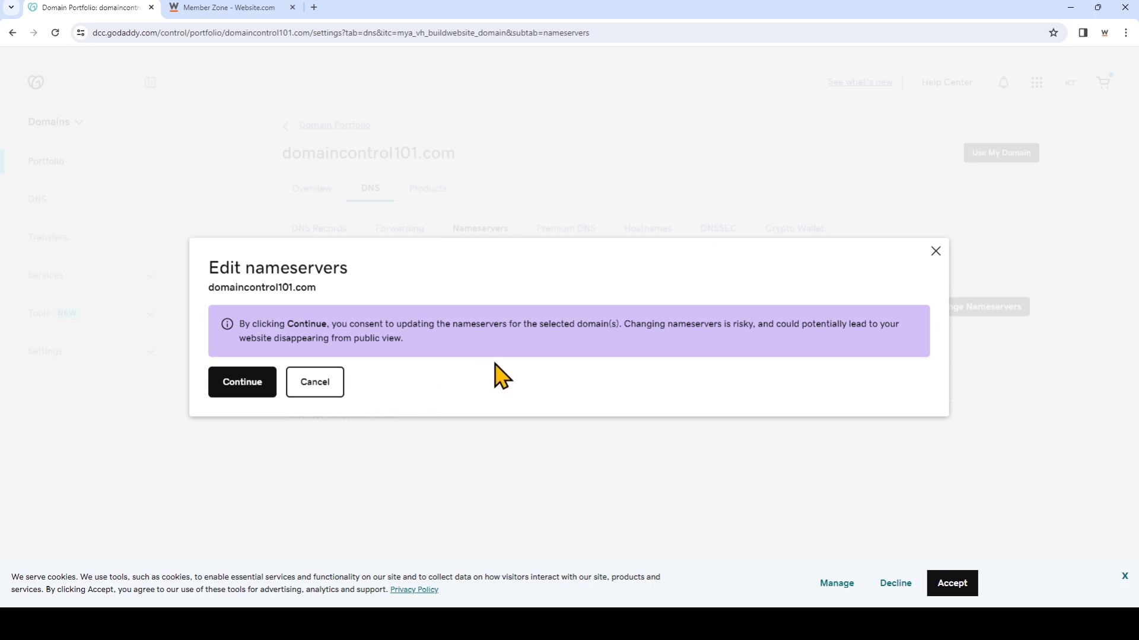
{"action": "left_click", "coordinate": [256, 383]}
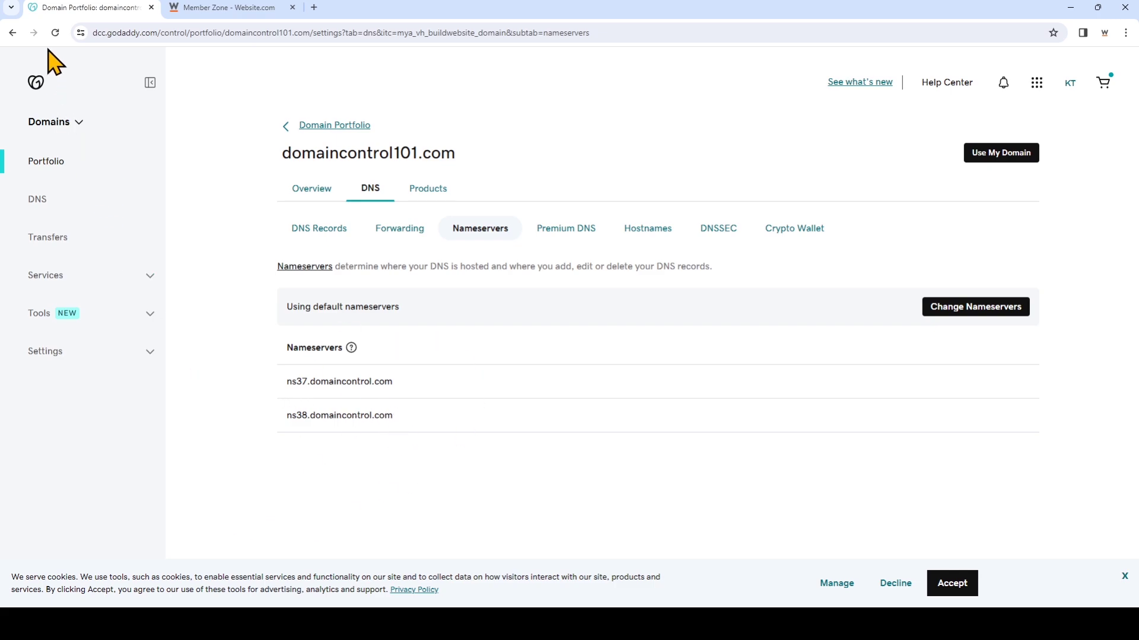
Reload the domaincontrol101.com DNS page to check the saved nameservers.
{"action": "left_click", "coordinate": [55, 33]}
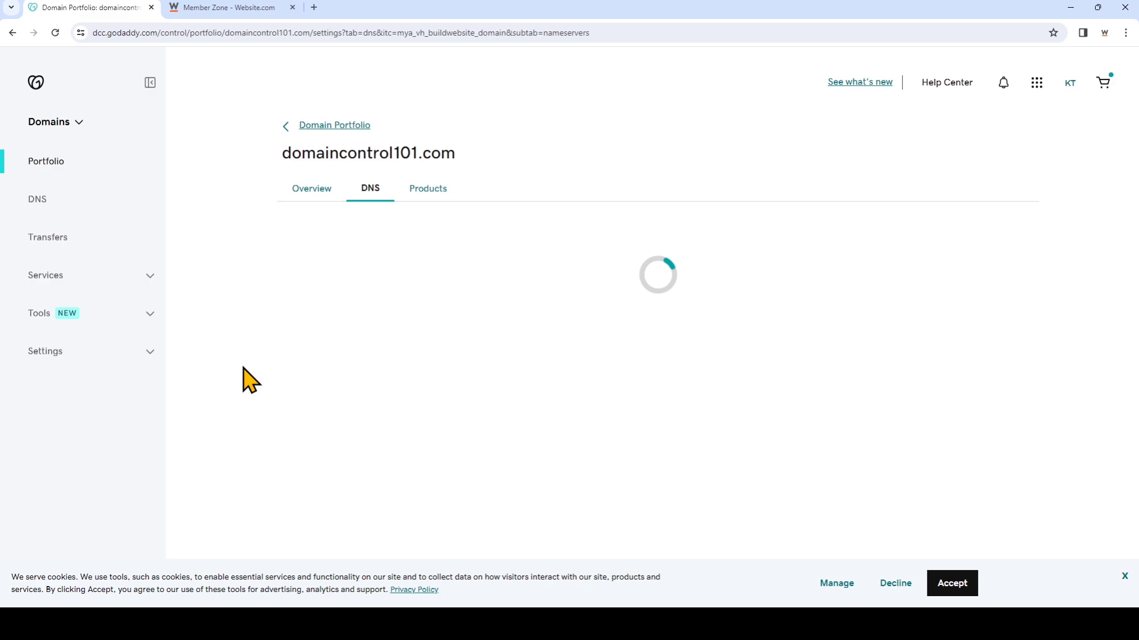